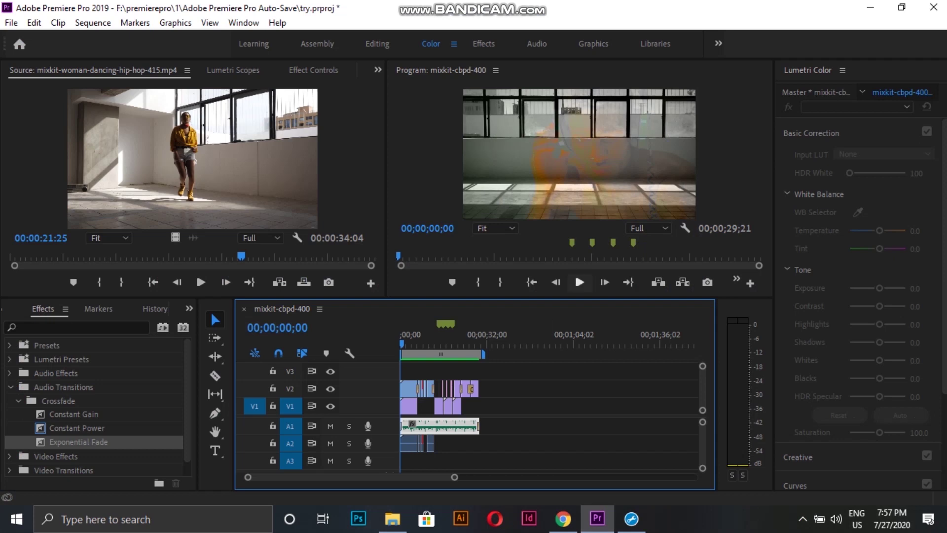
Play through the sequence to preview the clips, and return the playhead to the beginning
{"action": "left_click", "coordinate": [580, 282]}
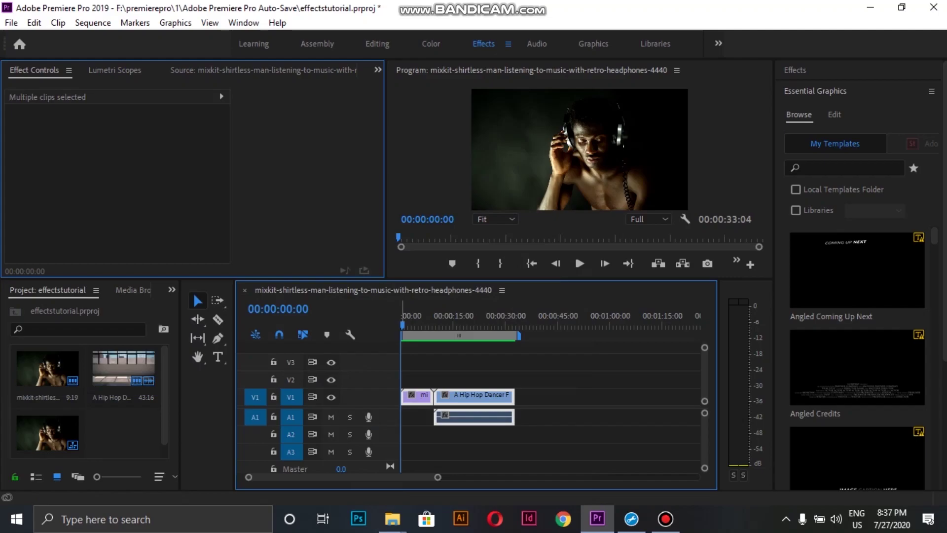
{"action": "key", "text": "space"}
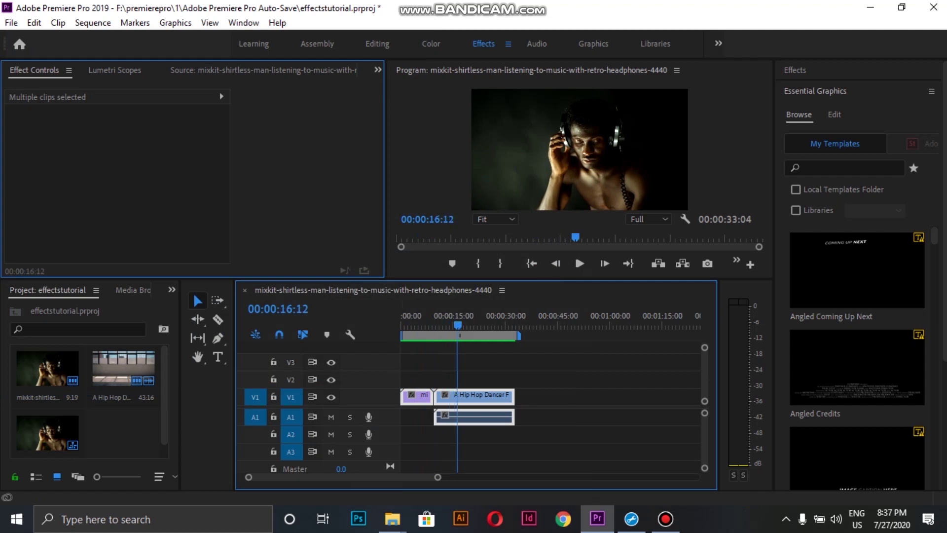
{"action": "left_click_drag", "start_coordinate": [471, 325], "coordinate": [403, 325]}
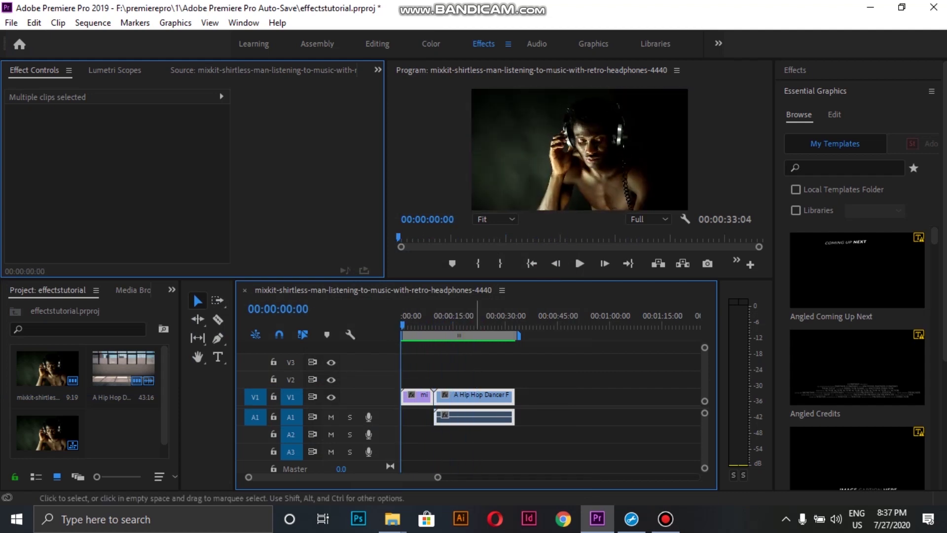
Stack the hip hop dancer clip on V2 over the headphones clip at the sequence start, matched in length, and preview it
{"action": "left_click_drag", "start_coordinate": [477, 397], "coordinate": [493, 397]}
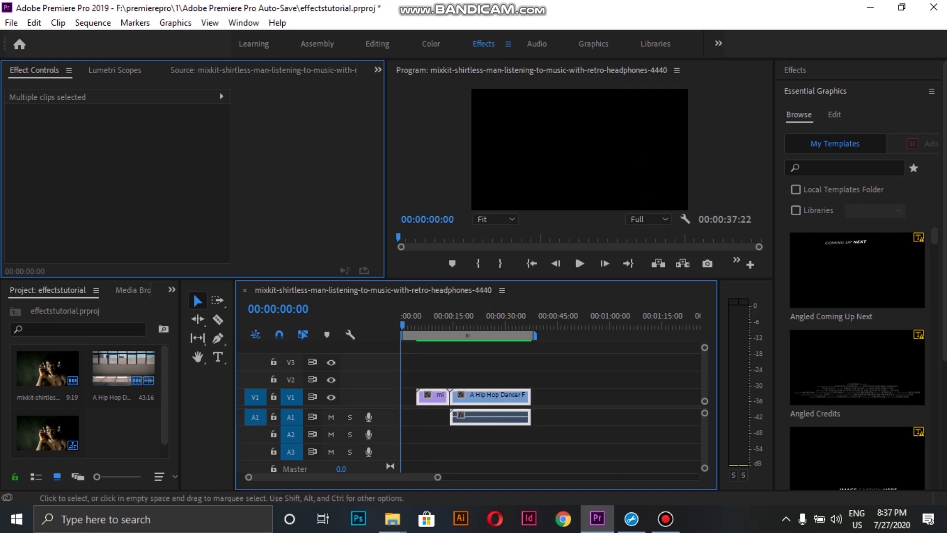
{"action": "left_click", "coordinate": [573, 397]}
{"action": "left_click_drag", "start_coordinate": [432, 397], "coordinate": [415, 397]}
{"action": "left_click_drag", "start_coordinate": [496, 397], "coordinate": [433, 378]}
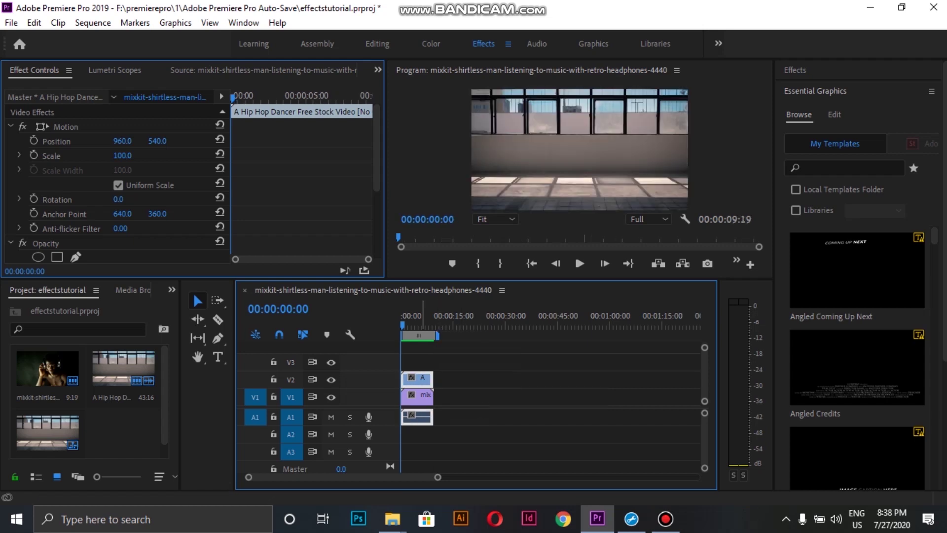
{"action": "key", "text": "space"}
{"action": "key", "text": "Home"}
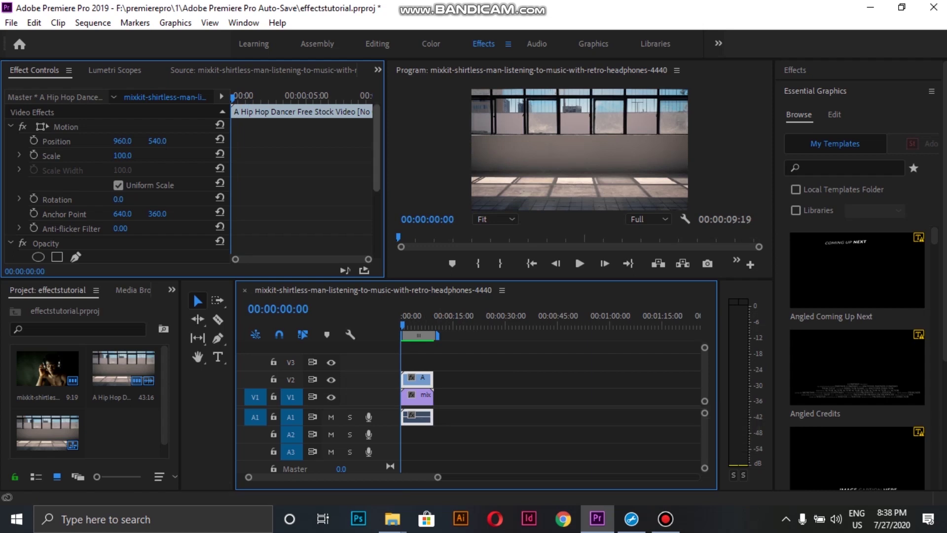
Set the hip hop dancer clip's blend mode to Luminosity and its opacity to 60%, and preview the overlay
{"action": "scroll", "coordinate": [376, 148], "scroll_direction": "down", "scroll_amount": 3}
{"action": "left_click", "coordinate": [155, 211]}
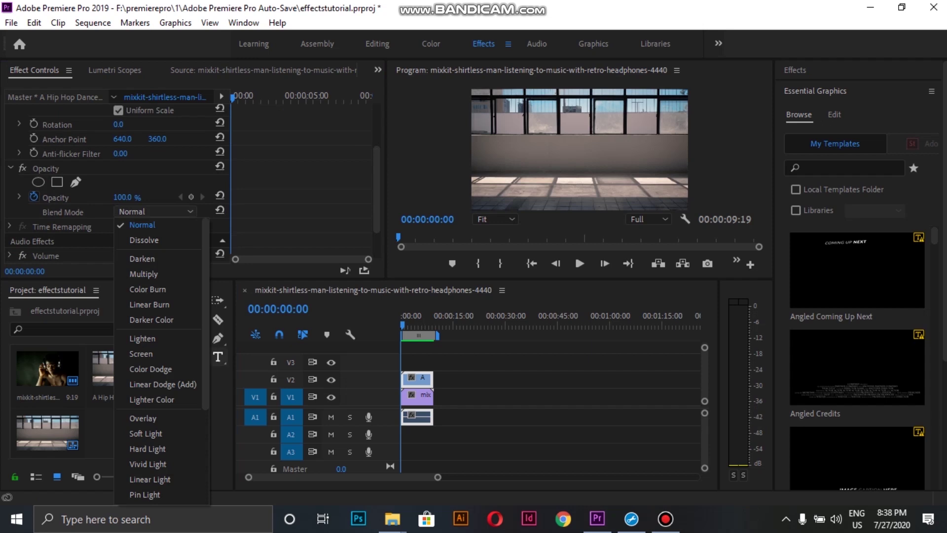
{"action": "scroll", "coordinate": [205, 360], "scroll_direction": "down", "scroll_amount": 3}
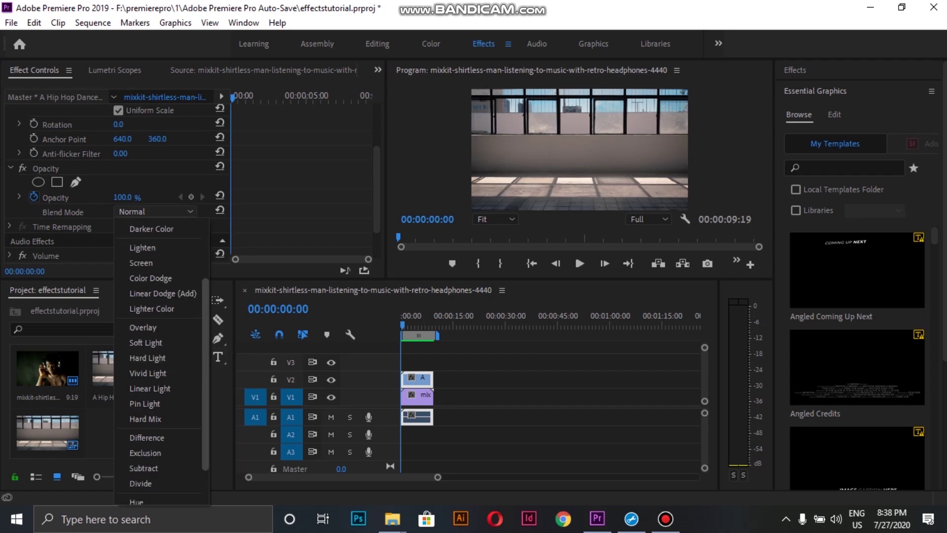
{"action": "left_click", "coordinate": [148, 497]}
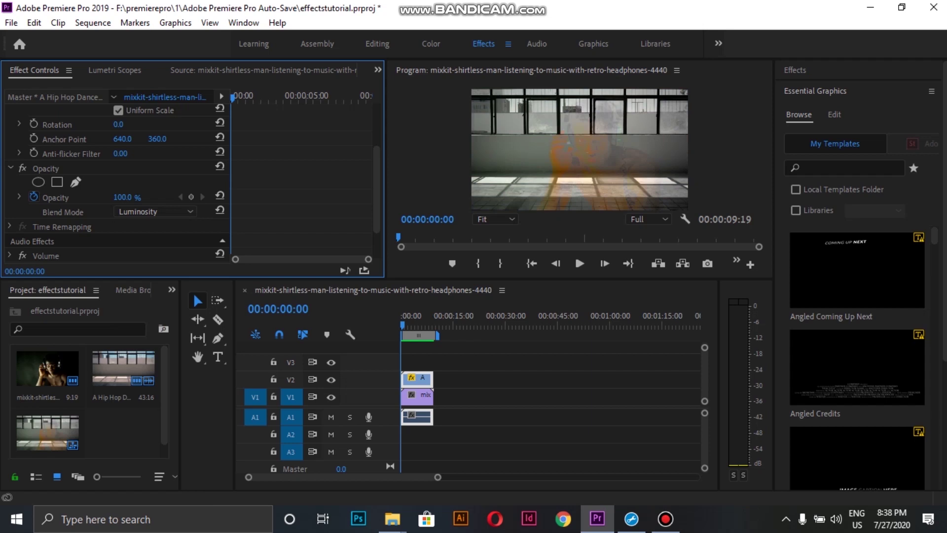
{"action": "left_click", "coordinate": [126, 196]}
{"action": "key", "text": "Return"}
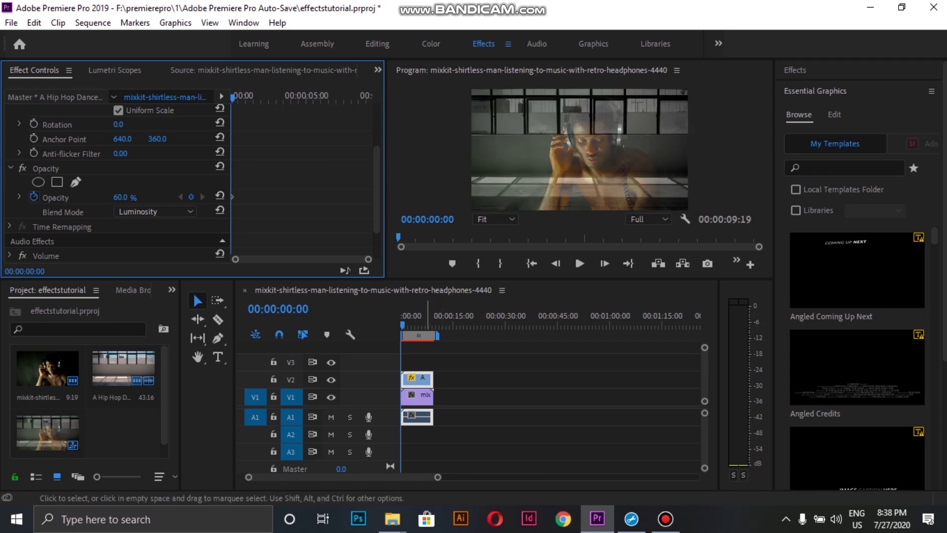
{"action": "key", "text": "Return"}
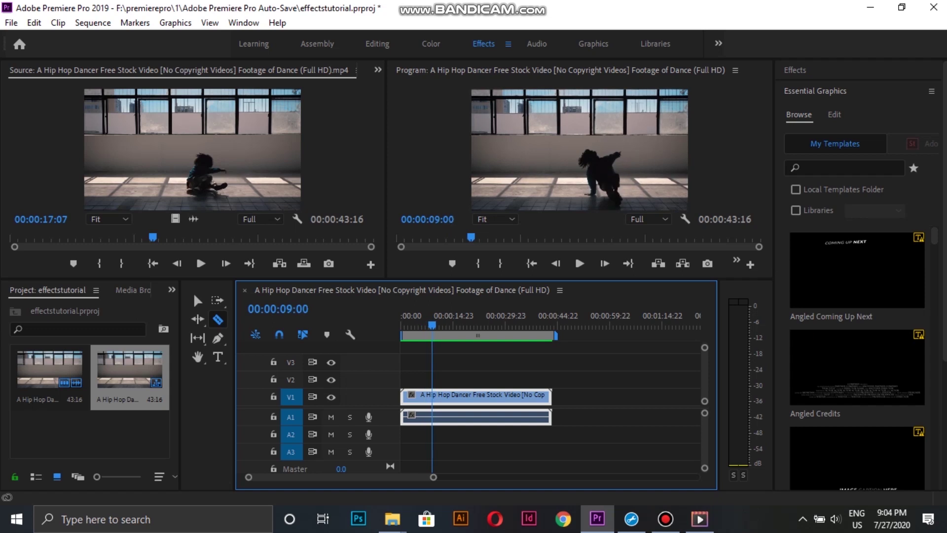
Split the hip hop dancer clip at 00:00:09:00 and 00:00:10:05 with the Razor tool
{"action": "key", "text": "shift+Right"}
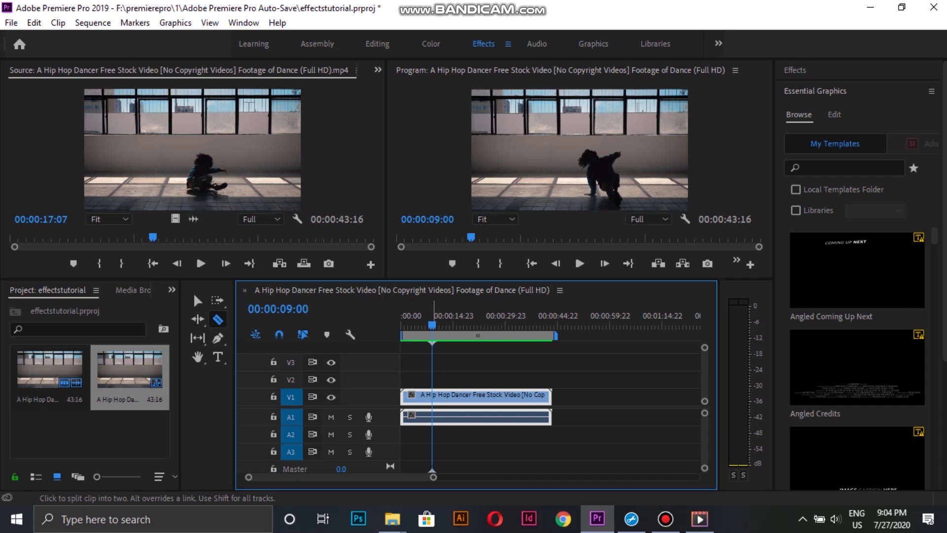
{"action": "left_click", "coordinate": [432, 395]}
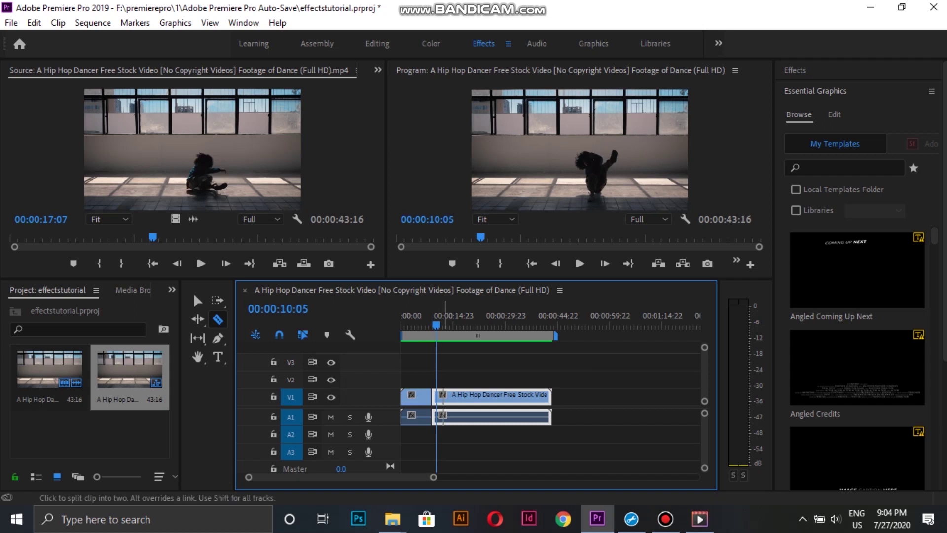
{"action": "left_click", "coordinate": [436, 396]}
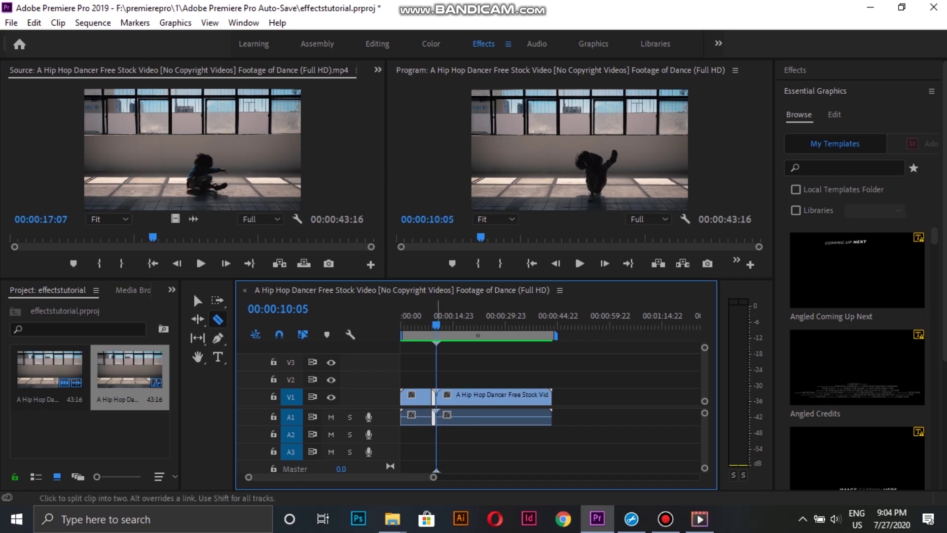
Move the long trailing part of the clip about 19 seconds later to open a gap after the short segment
{"action": "left_click", "coordinate": [197, 300]}
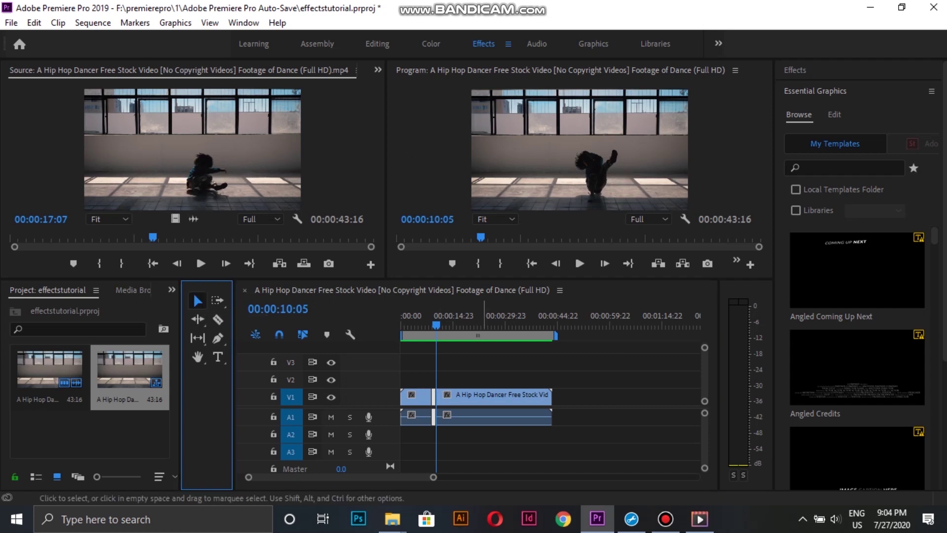
{"action": "left_click", "coordinate": [489, 397]}
{"action": "left_click_drag", "start_coordinate": [493, 396], "coordinate": [559, 396]}
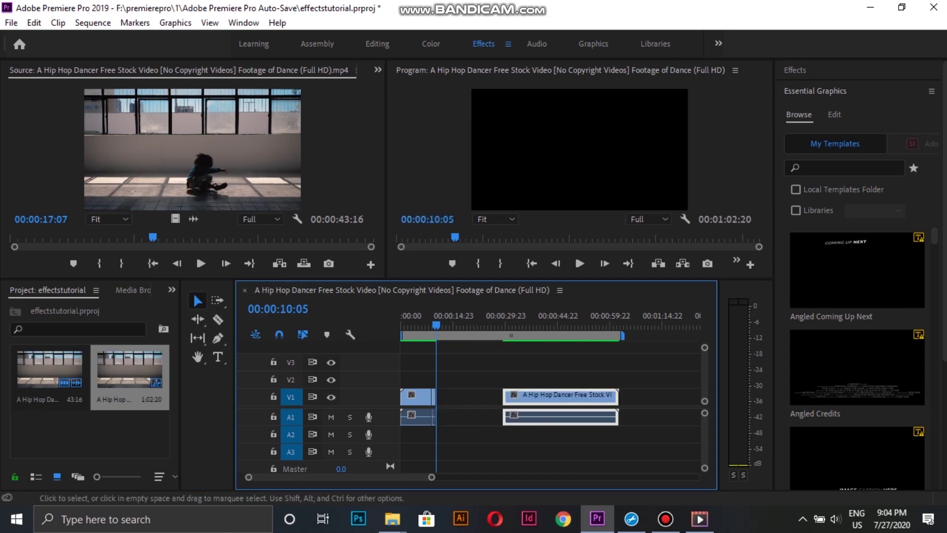
Copy the short segment and paste two copies directly after it in the gap
{"action": "left_click", "coordinate": [433, 414]}
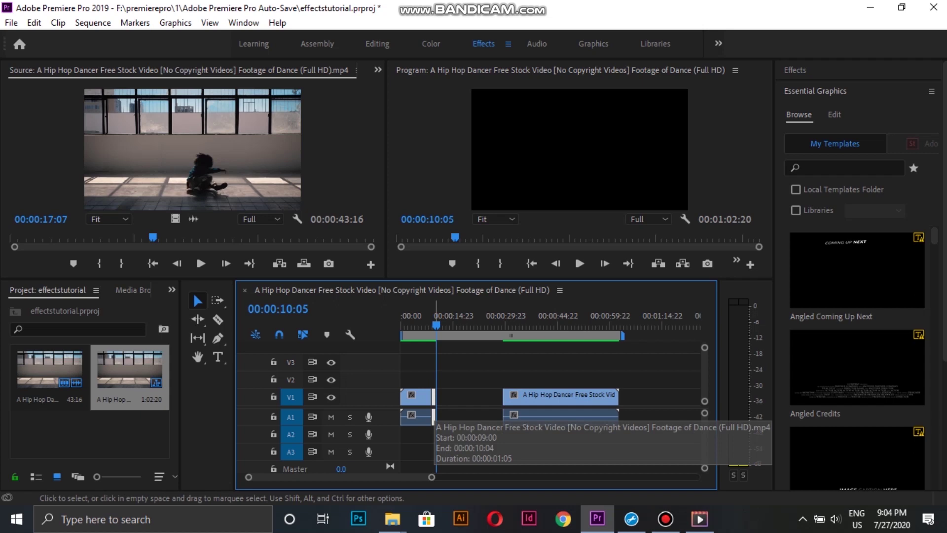
{"action": "key", "text": "ctrl+v"}
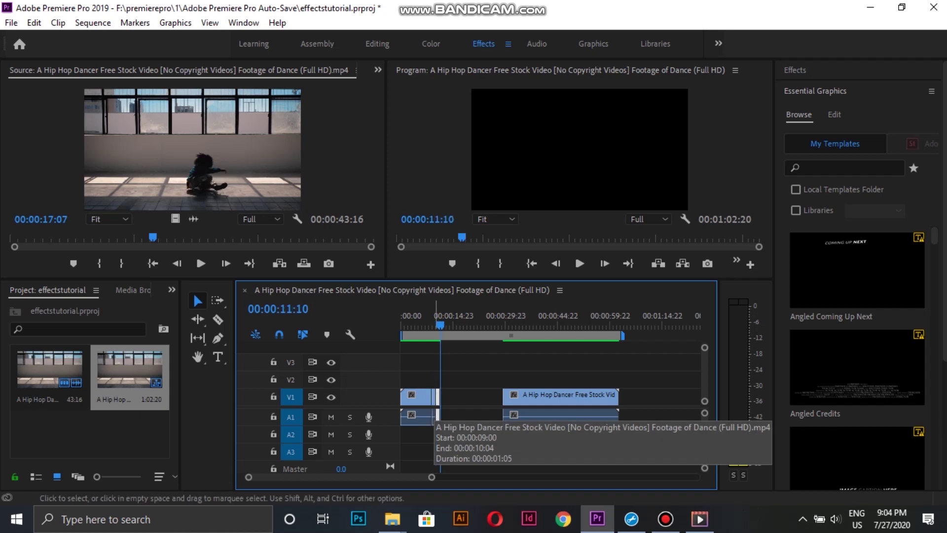
{"action": "key", "text": "ctrl+v"}
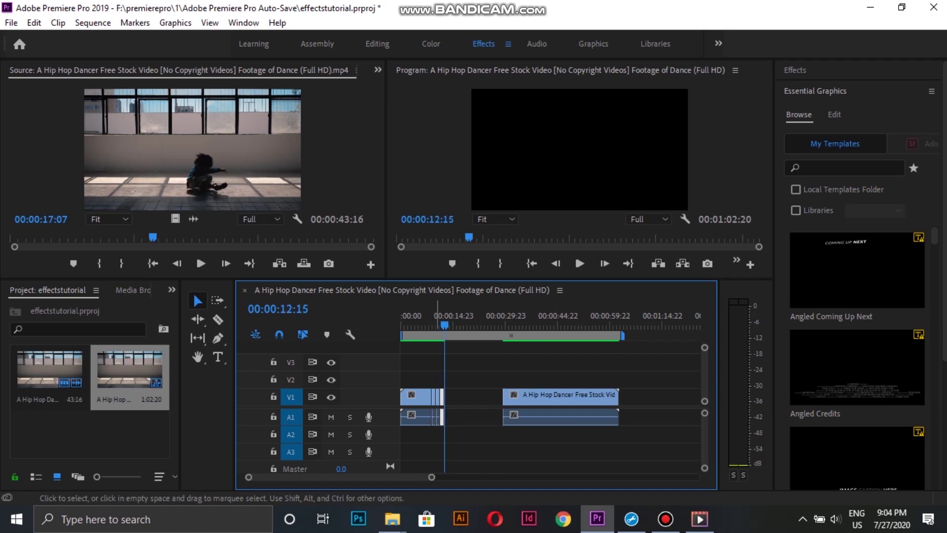
Reverse the speed of the middle short segment, keeping it at 100%
{"action": "right_click", "coordinate": [437, 414]}
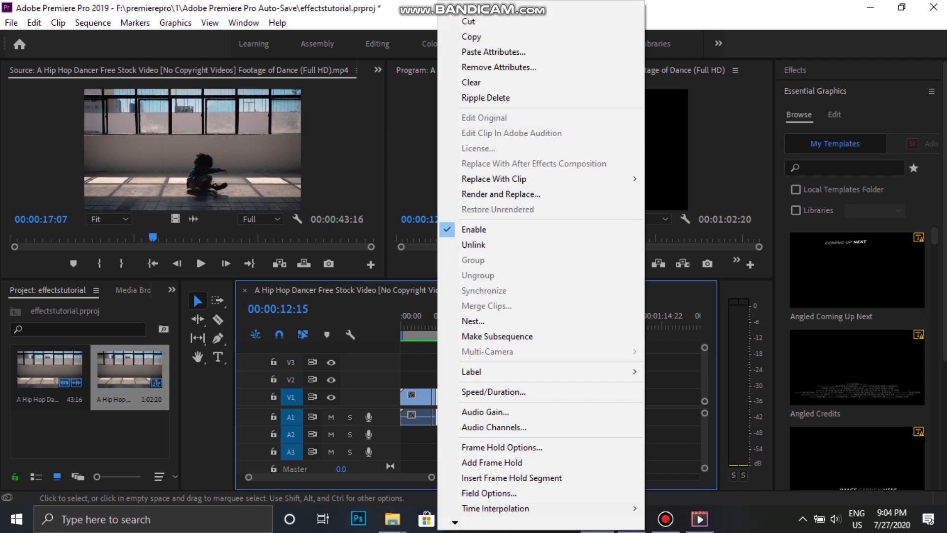
{"action": "left_click", "coordinate": [493, 392]}
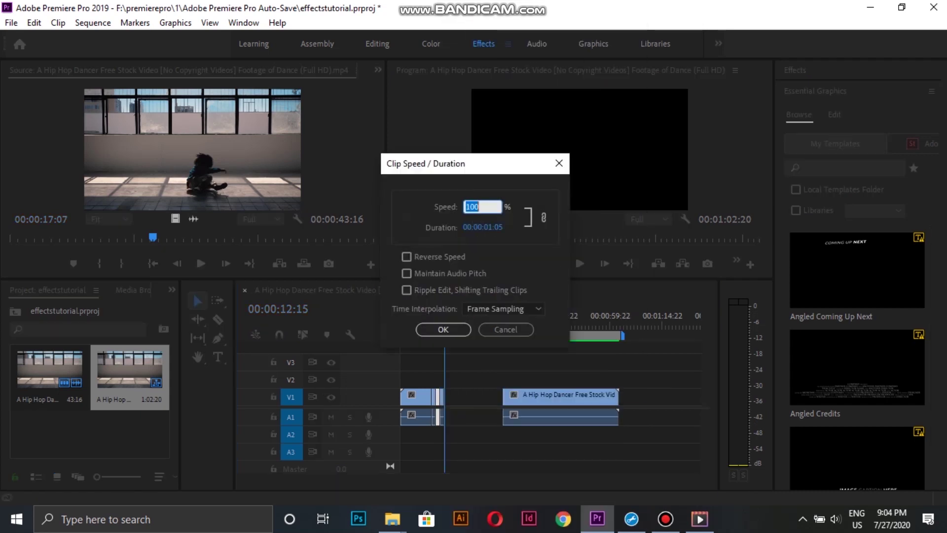
{"action": "key", "text": "Tab"}
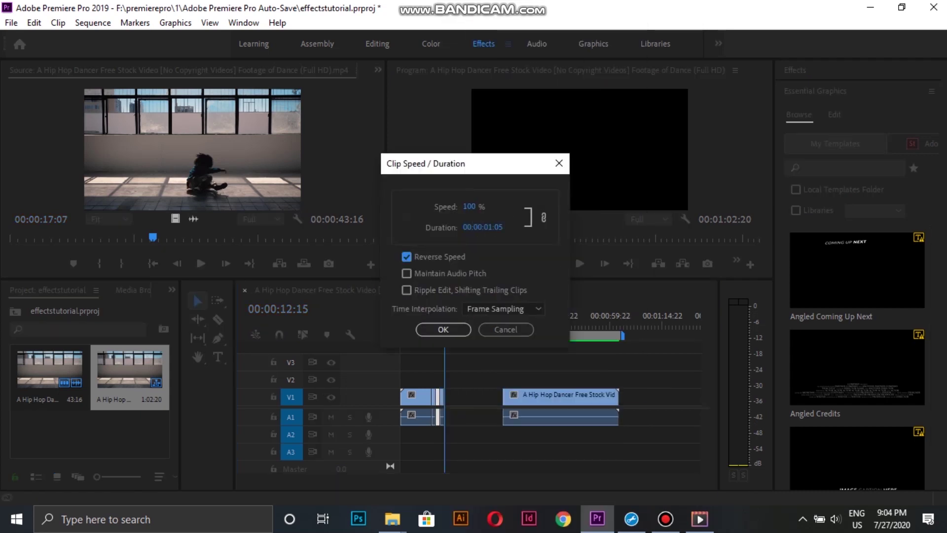
{"action": "key", "text": "Return"}
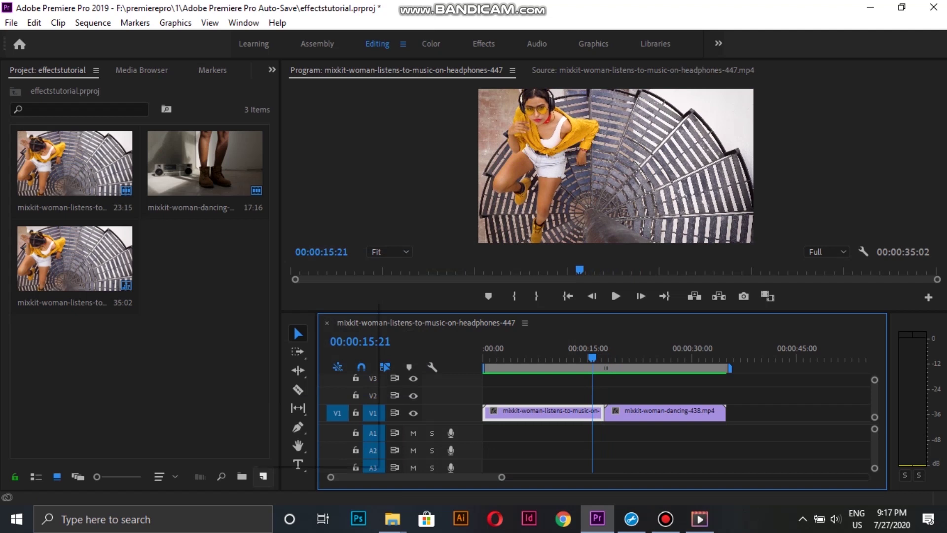
Create a 1920 × 1080, 30 fps adjustment layer and place it on V2 across both clips
{"action": "left_click", "coordinate": [263, 476]}
{"action": "left_click", "coordinate": [301, 351]}
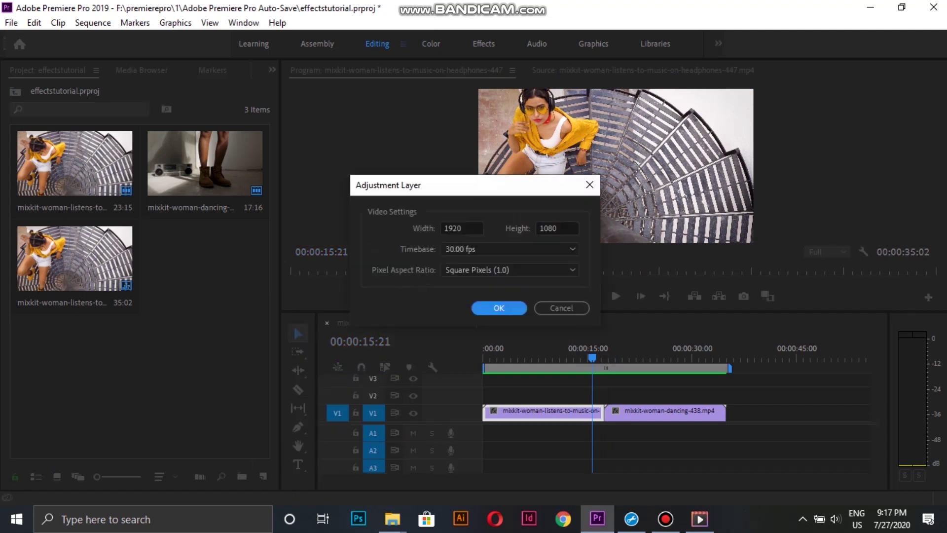
{"action": "key", "text": "Return"}
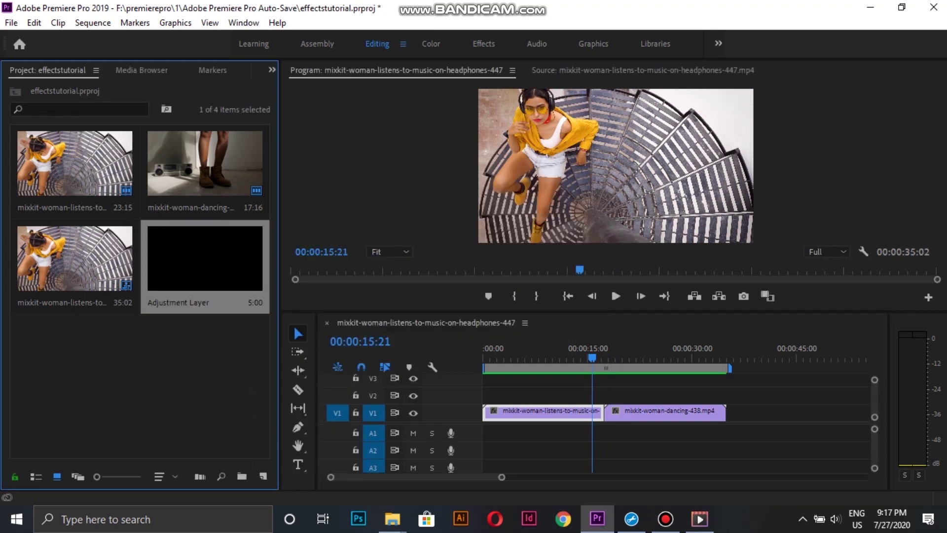
{"action": "left_click_drag", "start_coordinate": [205, 259], "coordinate": [725, 393]}
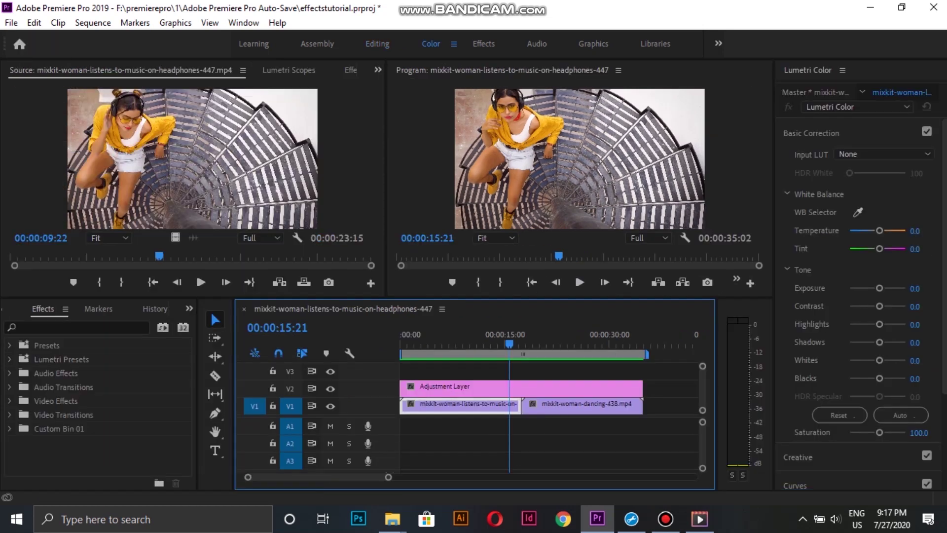
Find the Invert video effect in the Channel group and apply it to the adjustment layer
{"action": "left_click", "coordinate": [189, 309]}
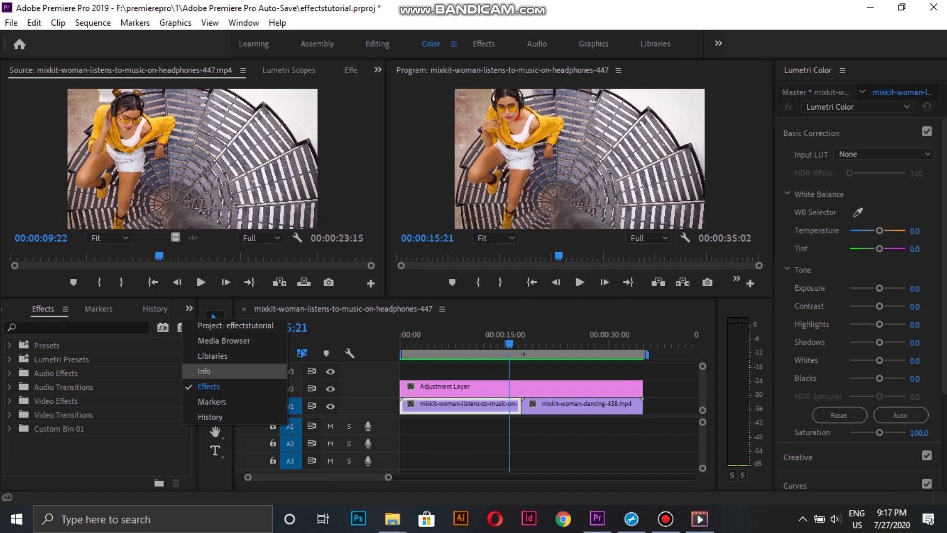
{"action": "left_click", "coordinate": [209, 386]}
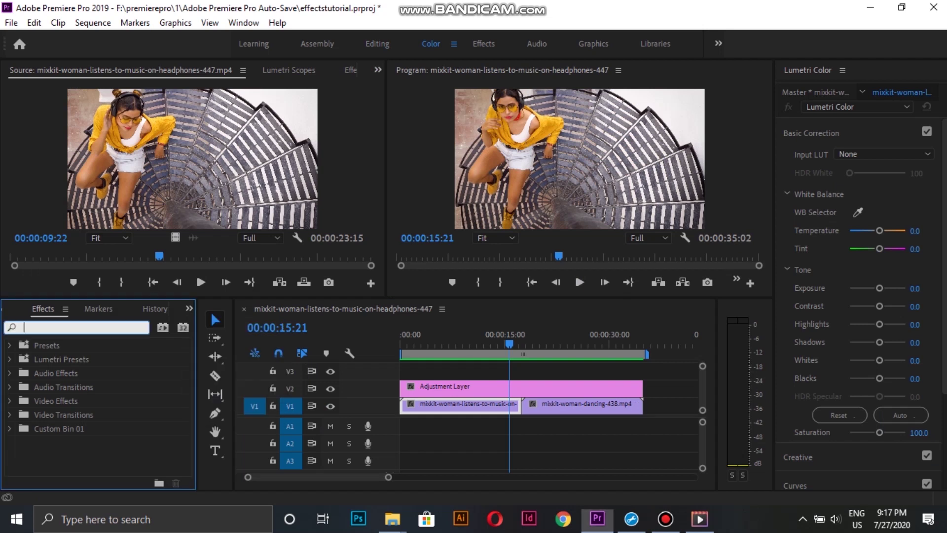
{"action": "type", "text": "invert"}
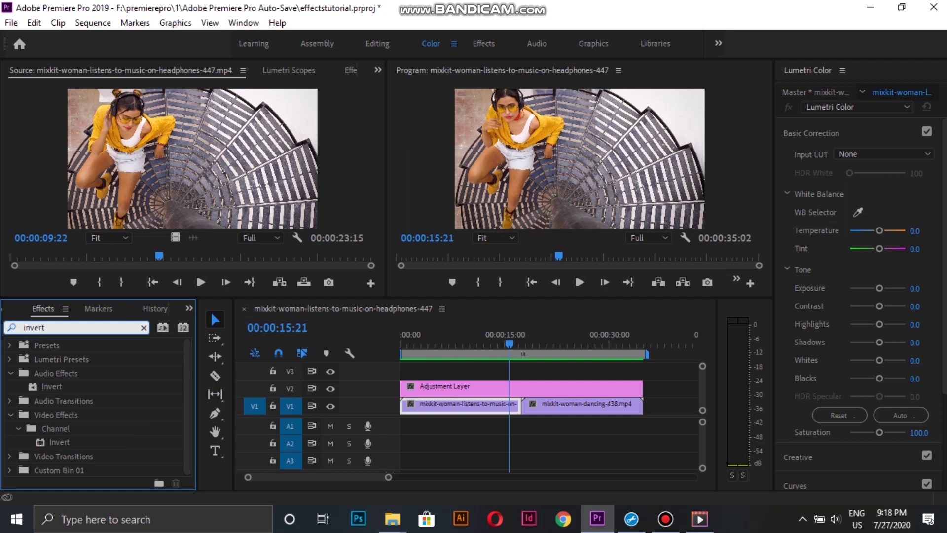
{"action": "left_click_drag", "start_coordinate": [59, 442], "coordinate": [449, 387]}
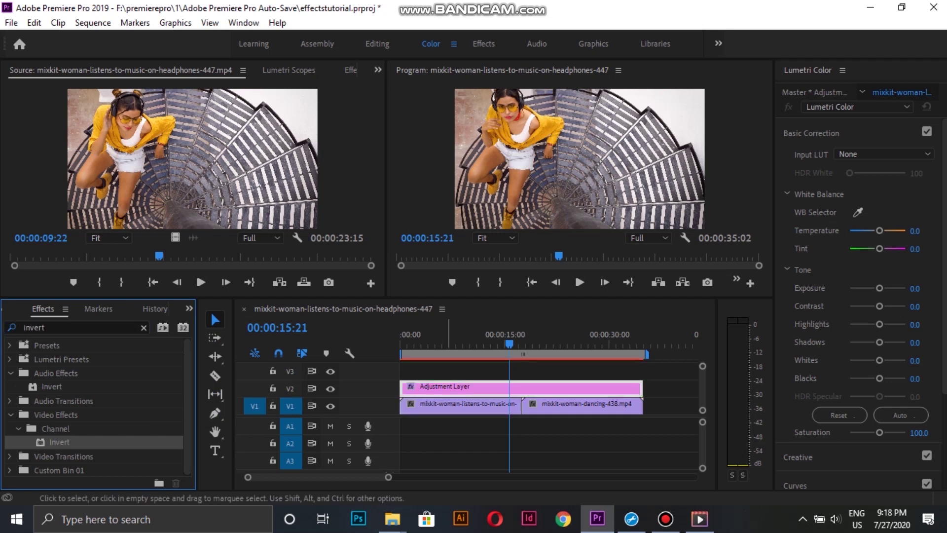
Cut the adjustment layer on both sides of the junction between the two clips and around a second short piece after it
{"action": "left_click_drag", "start_coordinate": [510, 343], "coordinate": [522, 344]}
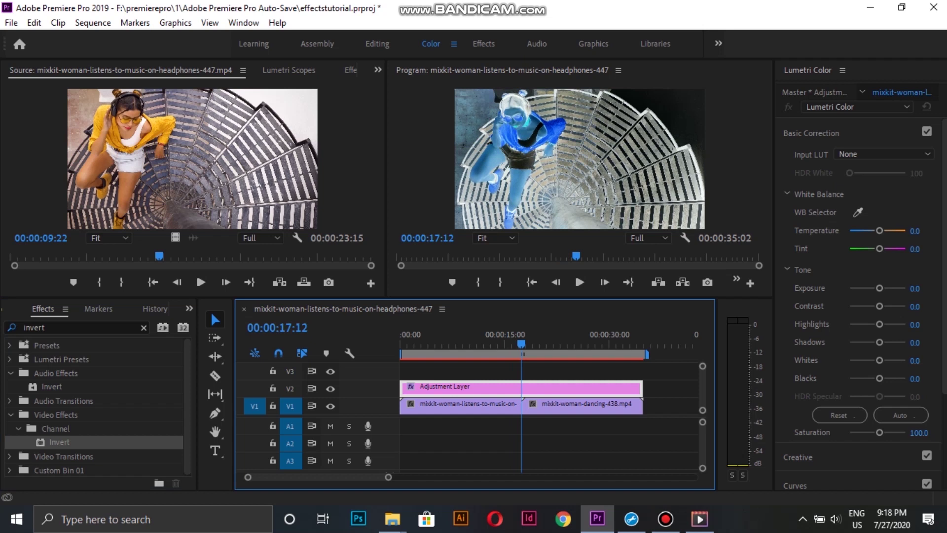
{"action": "left_click", "coordinate": [215, 375]}
{"action": "left_click", "coordinate": [541, 343]}
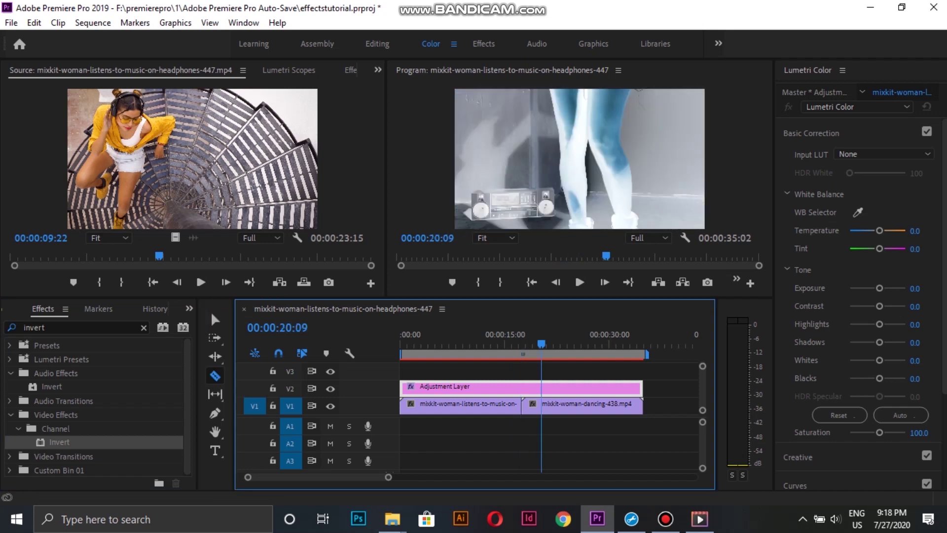
{"action": "key", "text": "="}
{"action": "key", "text": "="}
{"action": "left_click", "coordinate": [468, 387]}
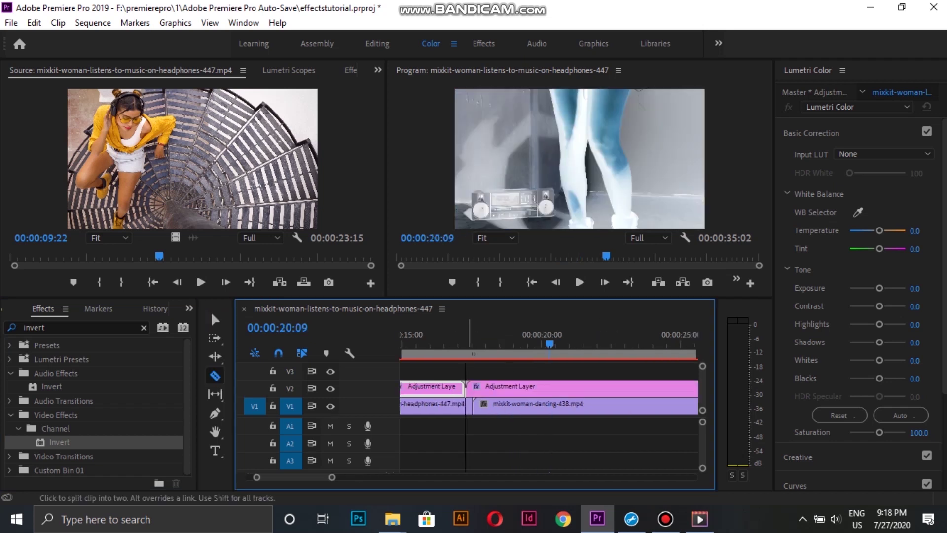
{"action": "left_click", "coordinate": [486, 387]}
{"action": "left_click", "coordinate": [525, 388]}
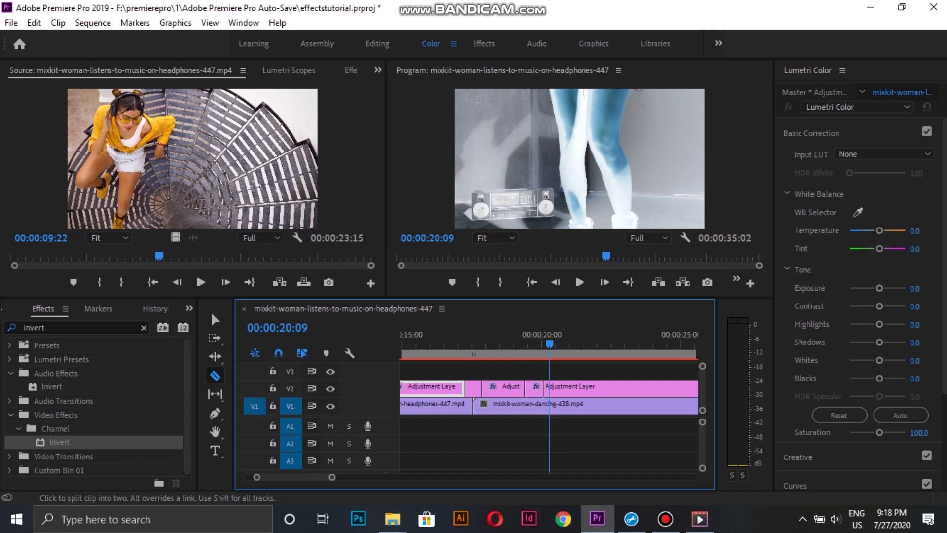
Cut another short piece out of the adjustment layer before the clip junction, starting at about 00:00:14:27
{"action": "scroll", "coordinate": [536, 389], "scroll_direction": "up", "scroll_amount": 2}
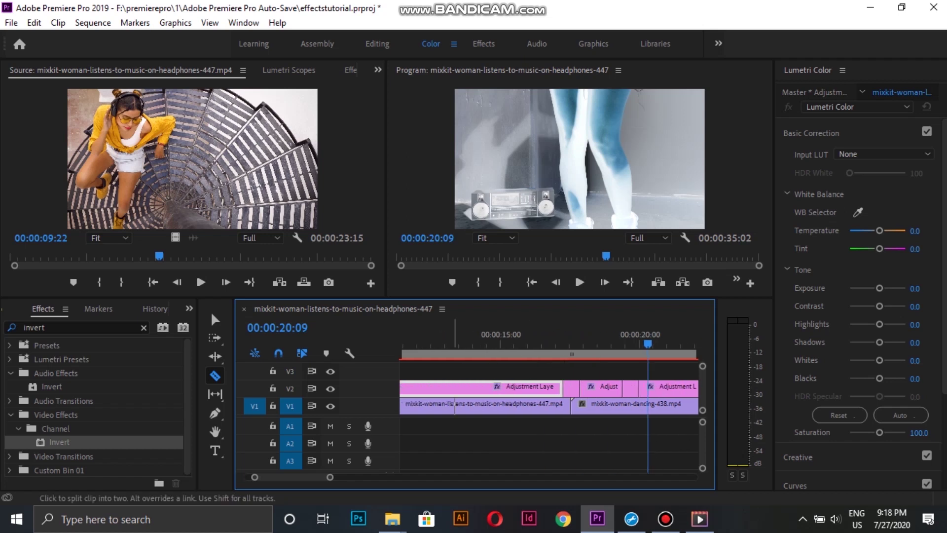
{"action": "left_click", "coordinate": [515, 387]}
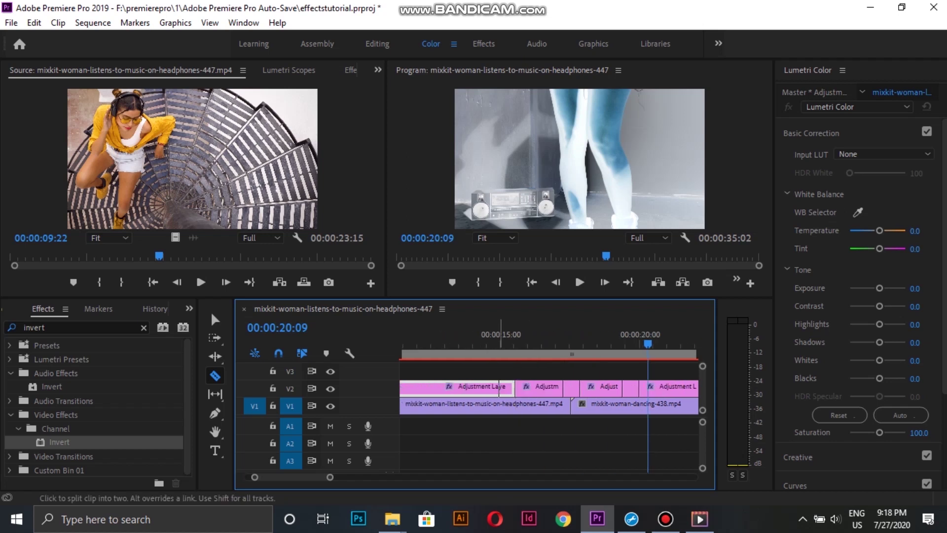
{"action": "left_click", "coordinate": [499, 387]}
{"action": "left_click", "coordinate": [498, 340]}
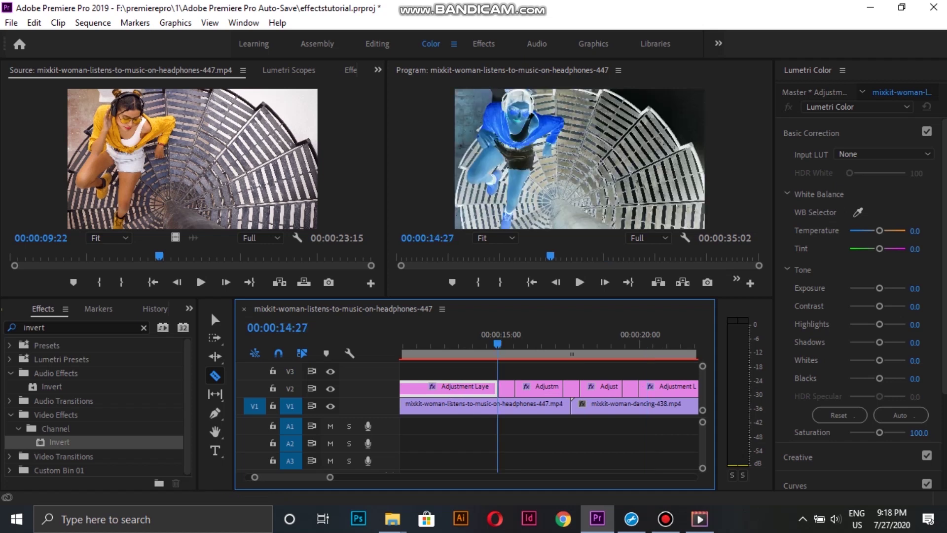
Delete the long adjustment layer segments on V2, keeping only the three short slivers around the clip junction
{"action": "key", "text": "minus"}
{"action": "key", "text": "minus"}
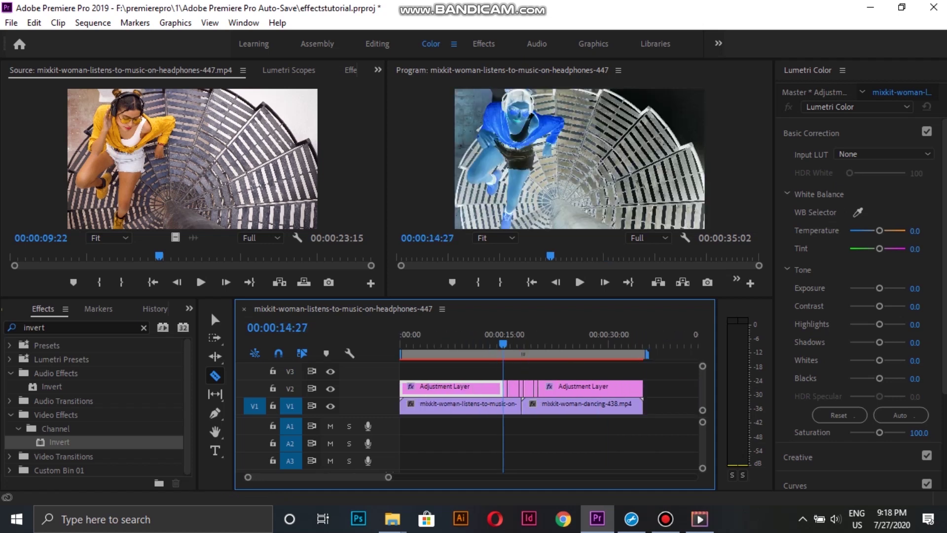
{"action": "key", "text": "v"}
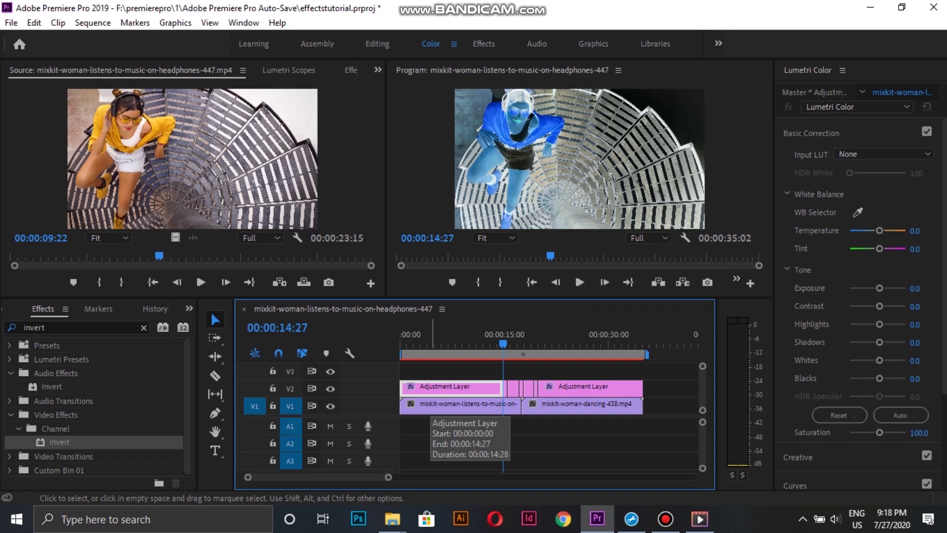
{"action": "key", "text": "Delete"}
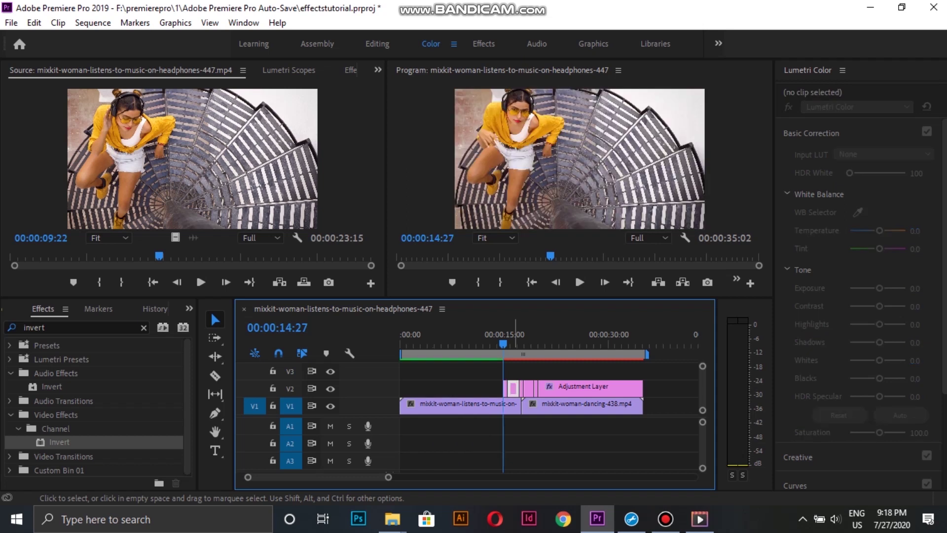
{"action": "left_click", "coordinate": [513, 388]}
{"action": "key", "text": "Delete"}
{"action": "left_click", "coordinate": [528, 388]}
{"action": "key", "text": "Delete"}
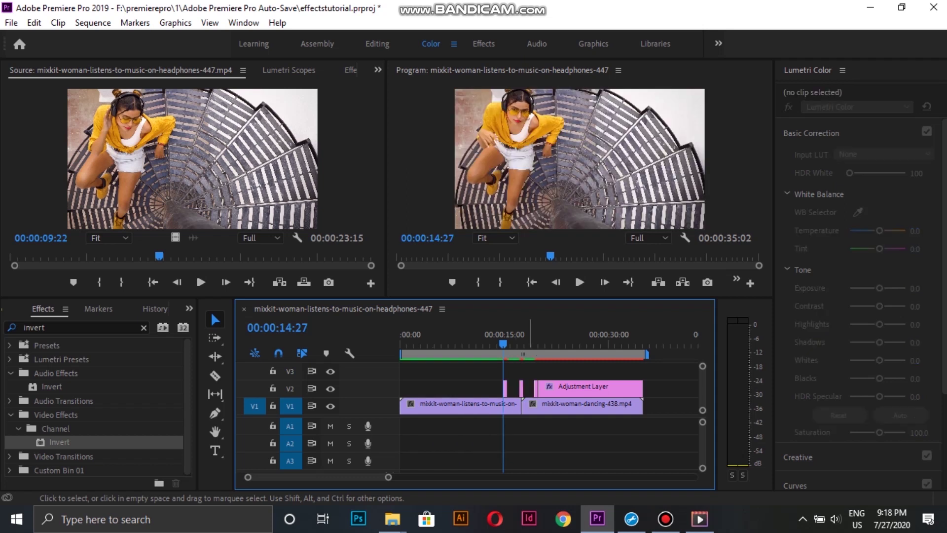
{"action": "left_click", "coordinate": [559, 388]}
{"action": "key", "text": "Delete"}
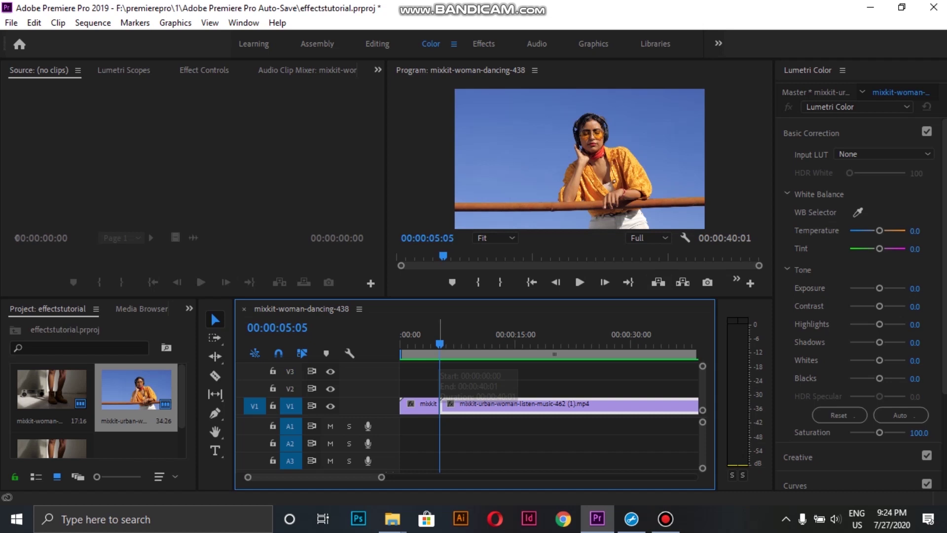
Export the second clip's first frame at 00:00:05:05 as a BMP still and import it into the project
{"action": "left_click", "coordinate": [555, 282]}
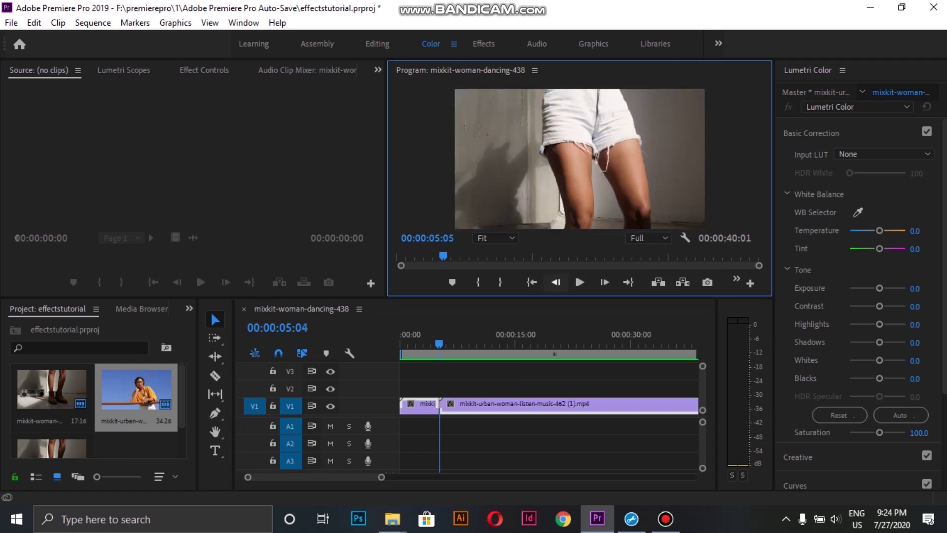
{"action": "key", "text": "Right"}
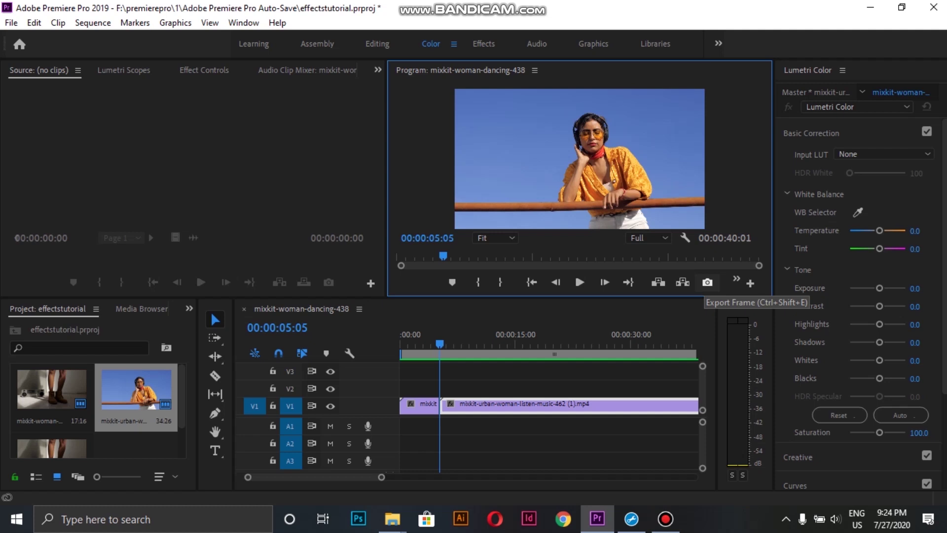
{"action": "left_click", "coordinate": [707, 282]}
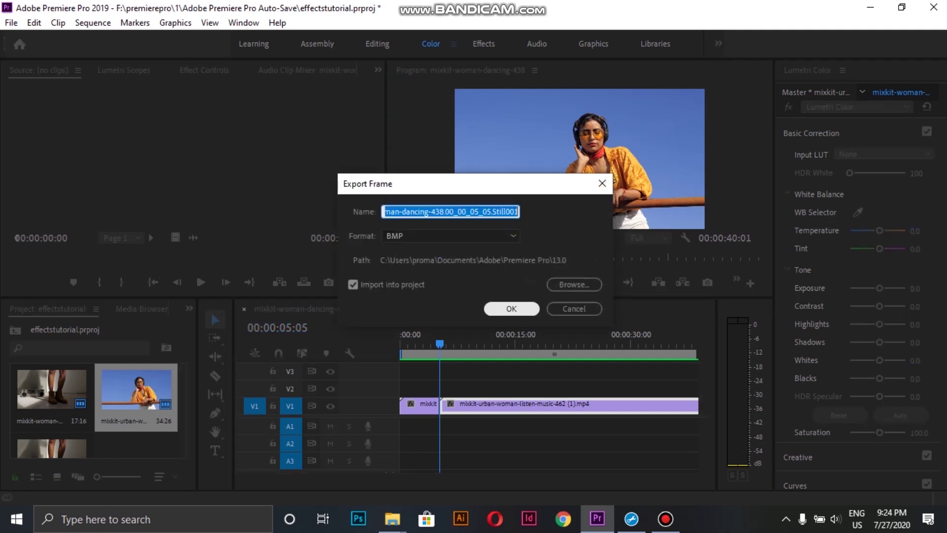
{"action": "key", "text": "Return"}
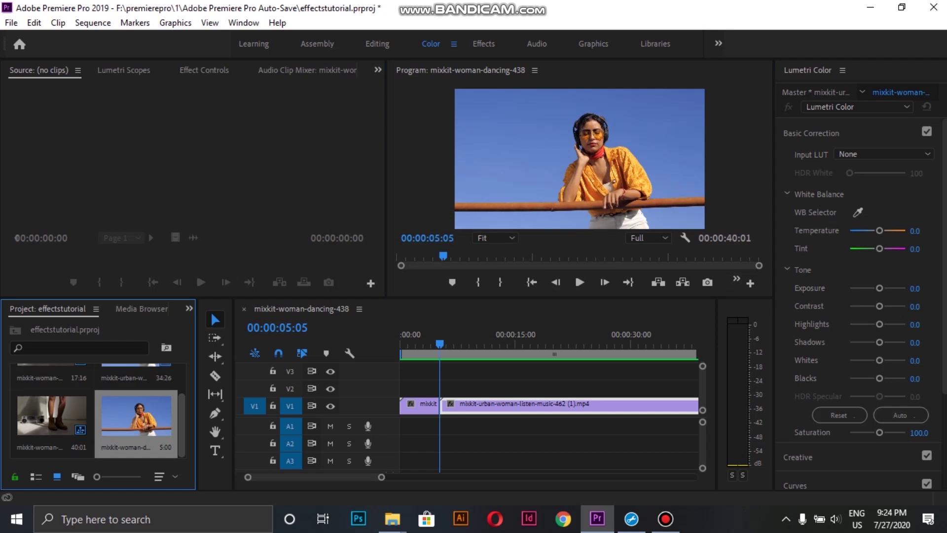
Place the exported still on V2 from 00:00:03:00 to the end of the first clip
{"action": "left_click", "coordinate": [436, 342]}
{"action": "left_click_drag", "start_coordinate": [436, 344], "coordinate": [423, 344]}
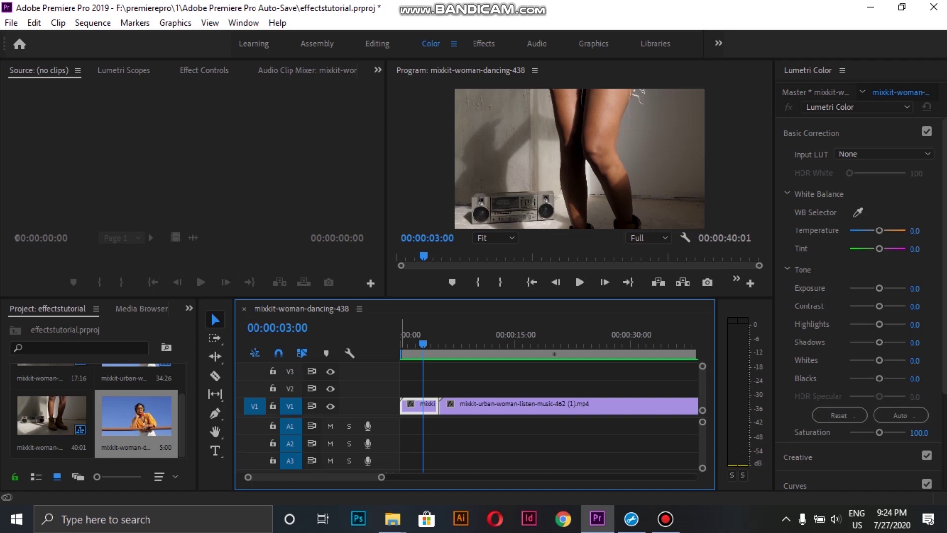
{"action": "key", "text": "shift+1"}
{"action": "left_click_drag", "start_coordinate": [136, 417], "coordinate": [438, 386]}
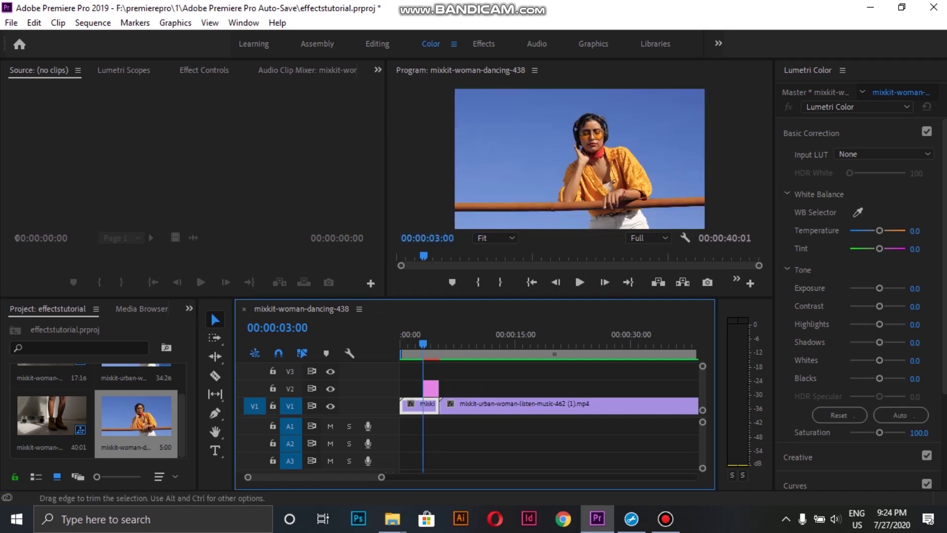
Select the still on V2 and show its Effect Controls in the Effects workspace
{"action": "left_click", "coordinate": [431, 388]}
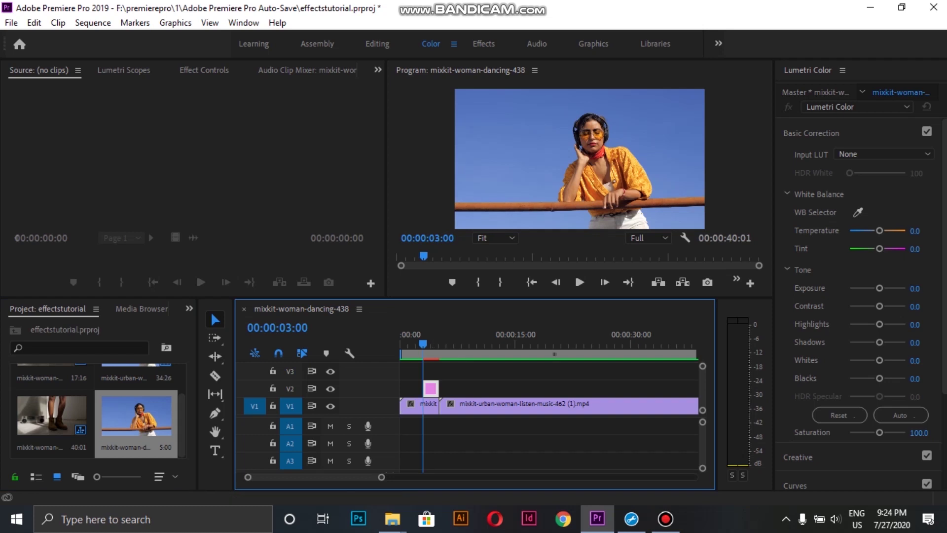
{"action": "left_click", "coordinate": [483, 44]}
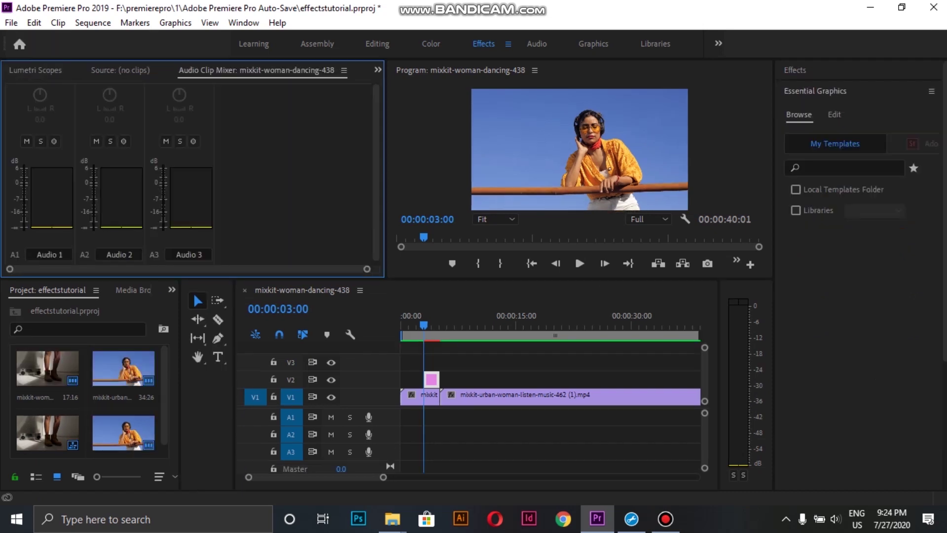
{"action": "left_click", "coordinate": [378, 69]}
{"action": "left_click", "coordinate": [409, 78]}
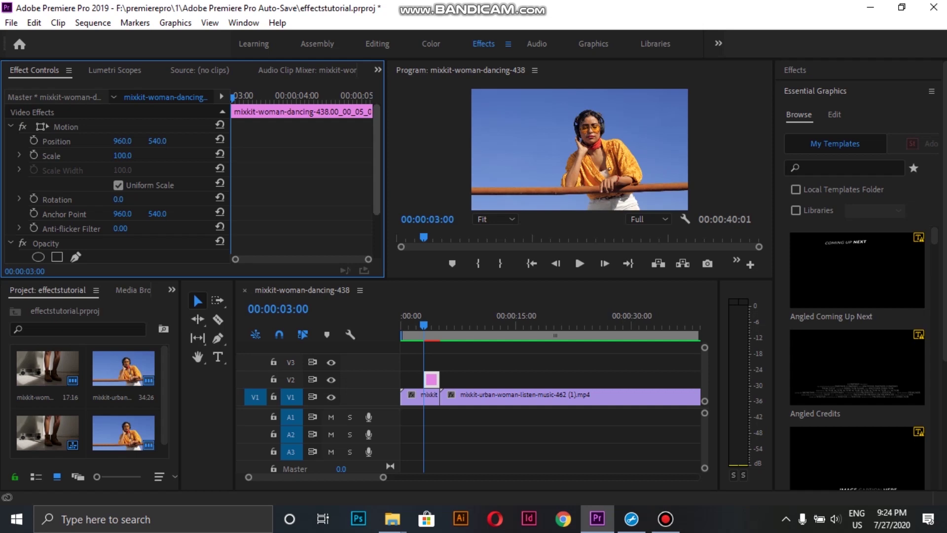
Draw a freehand opacity mask on the still around the woman's head, arms and torso, down to the railing
{"action": "scroll", "coordinate": [118, 183], "scroll_direction": "down", "scroll_amount": 3}
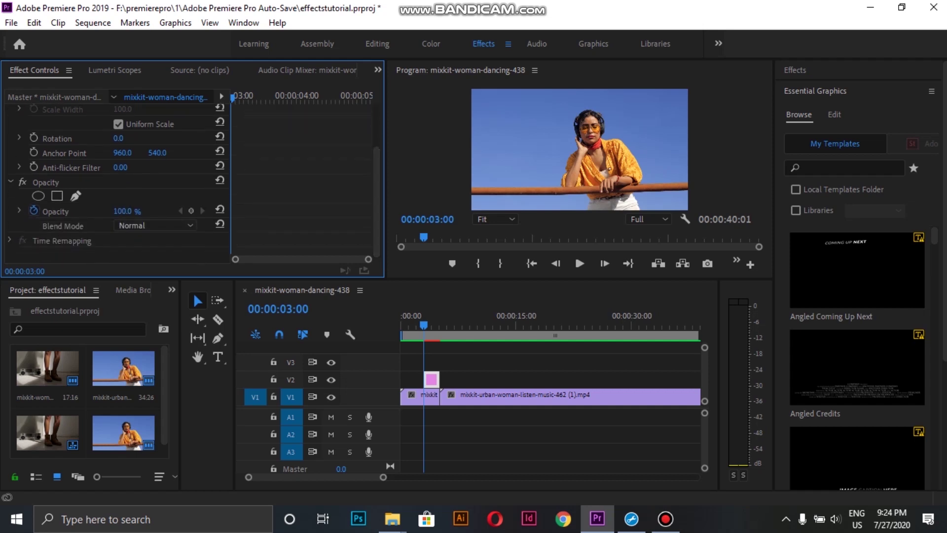
{"action": "left_click", "coordinate": [75, 195]}
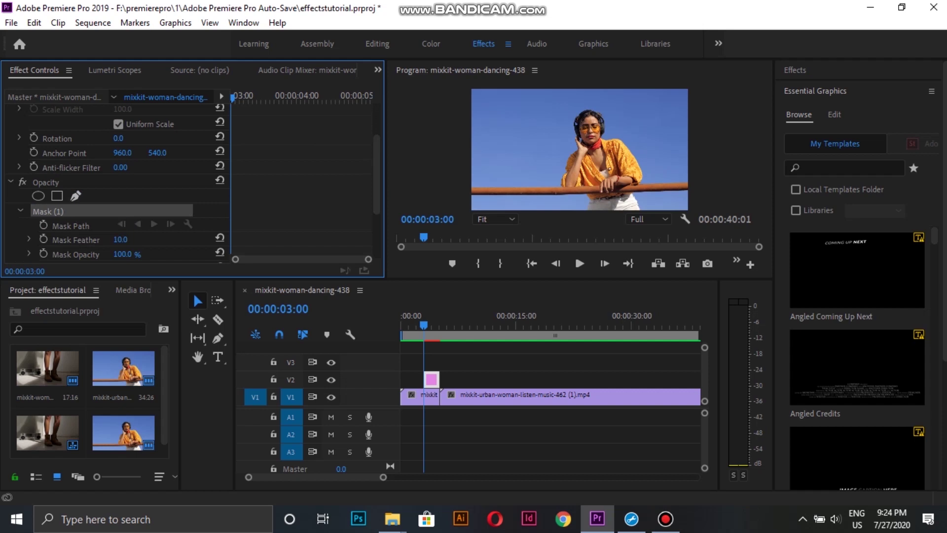
{"action": "left_click_drag", "start_coordinate": [558, 190], "coordinate": [563, 172]}
{"action": "left_click", "coordinate": [567, 155]}
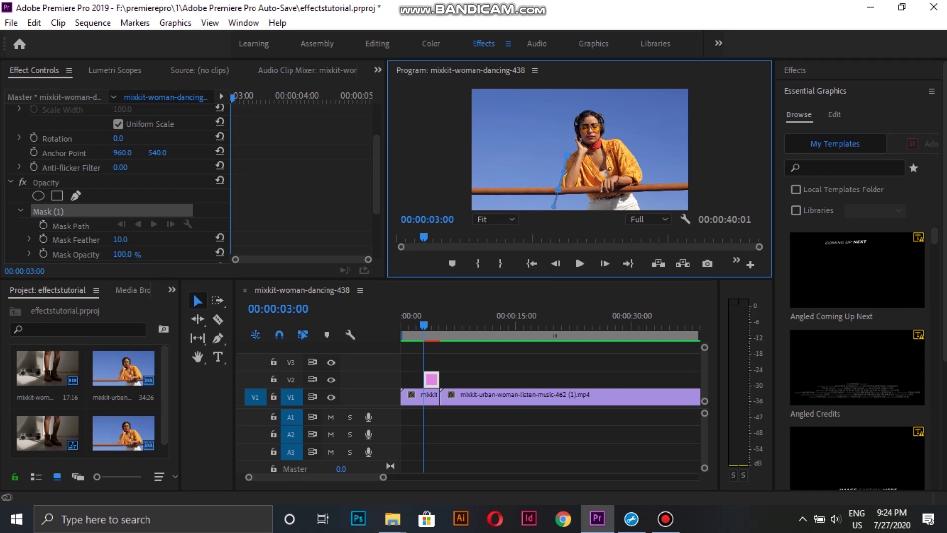
{"action": "left_click", "coordinate": [574, 133]}
{"action": "left_click", "coordinate": [628, 194]}
{"action": "left_click", "coordinate": [557, 190]}
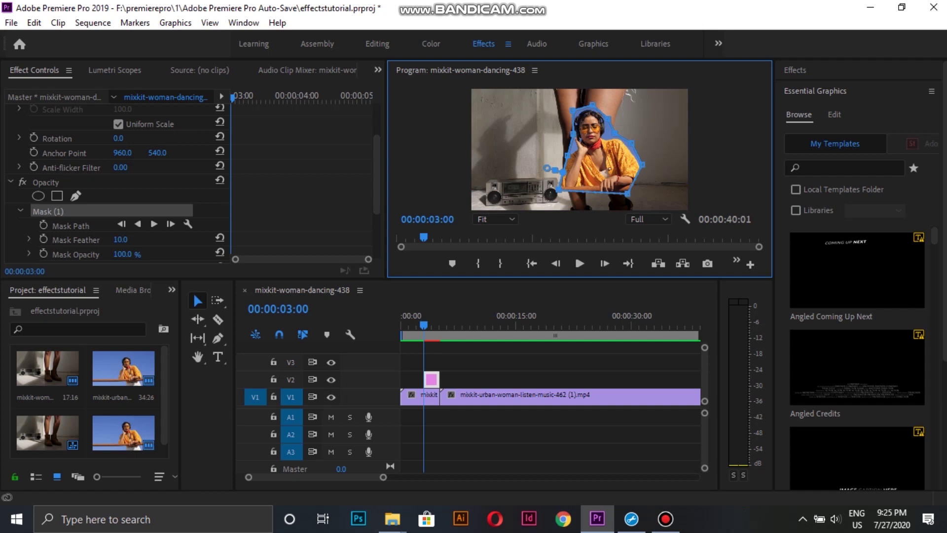
{"action": "left_click_drag", "start_coordinate": [631, 143], "coordinate": [630, 145]}
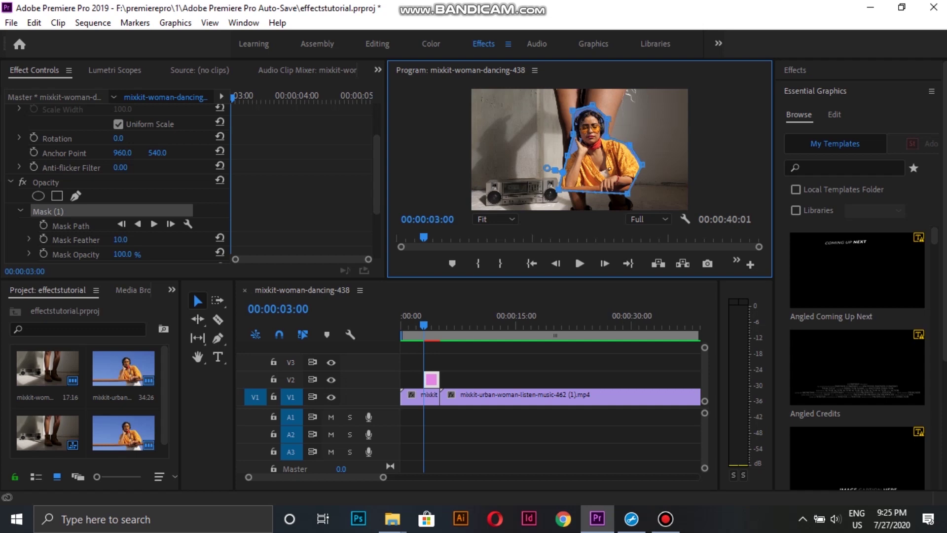